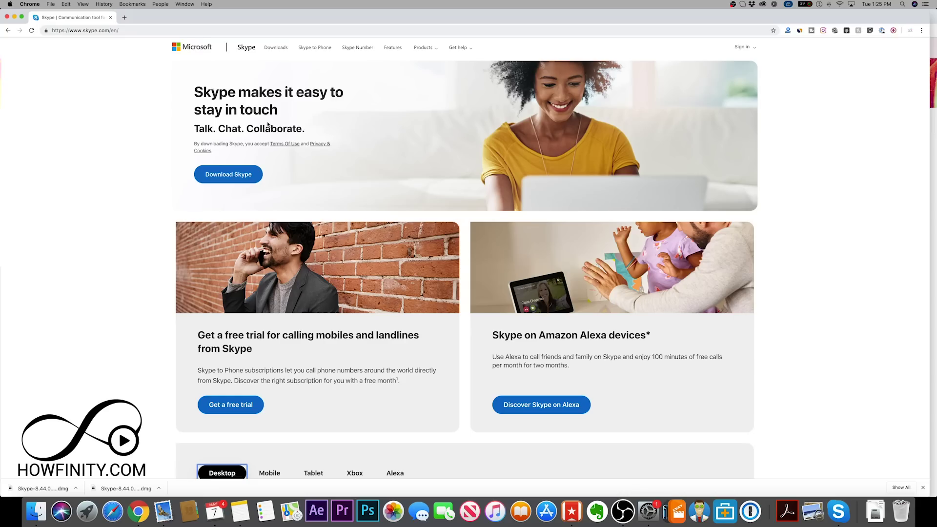
- Review the Skype website's download options for mobile and desktop devices
scroll(360, 193, down, 5)
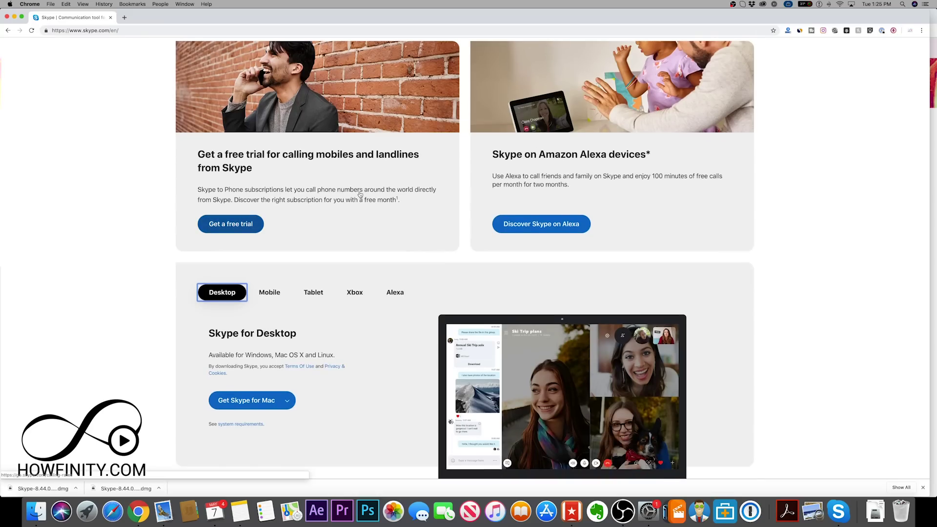
click(268, 296)
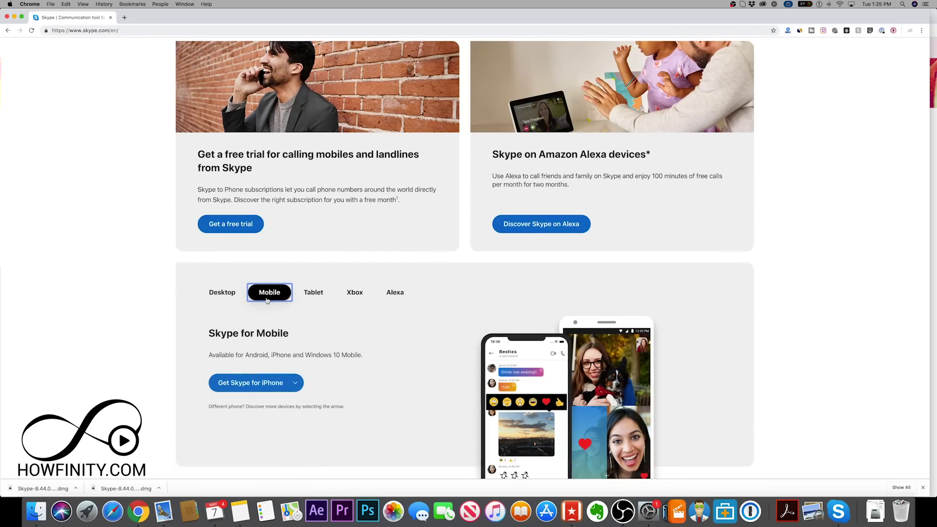
click(222, 292)
scroll(329, 311, up, 4)
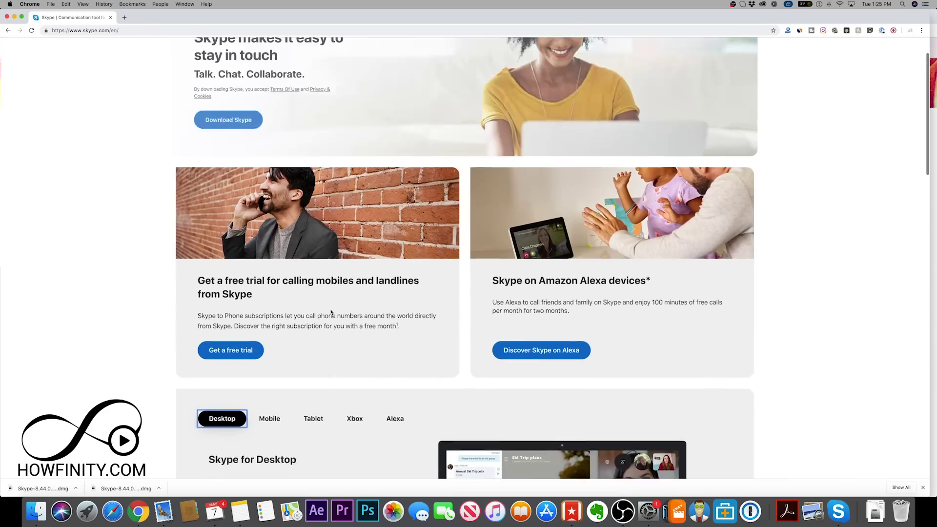
scroll(330, 312, up, 1)
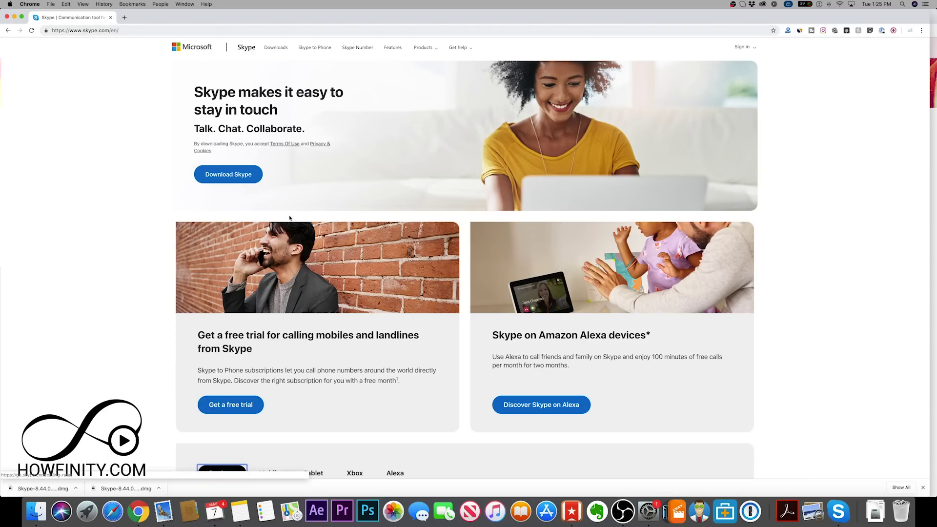
scroll(285, 376, down, 2)
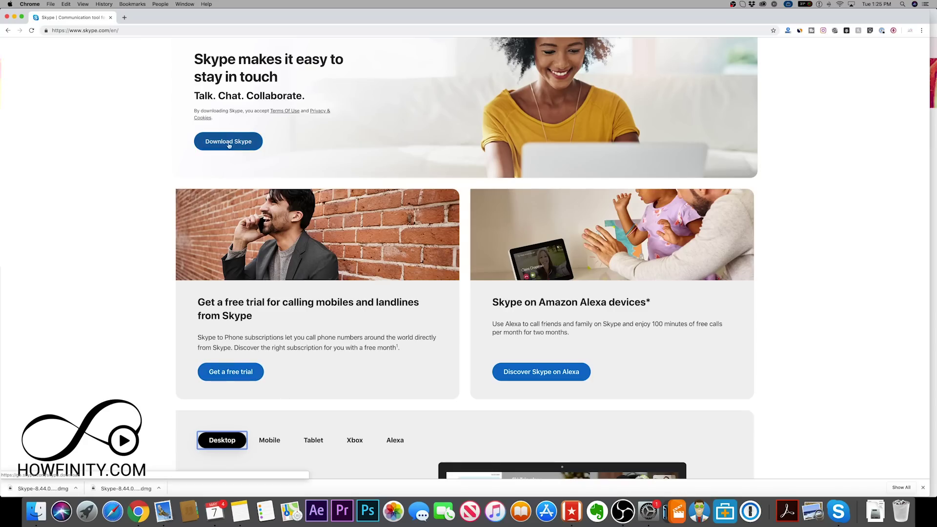
scroll(291, 167, down, 5)
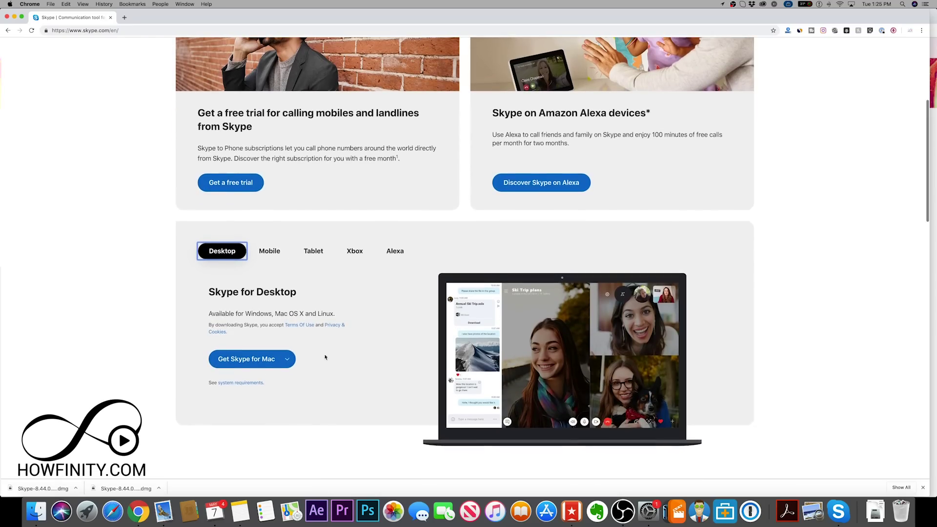
scroll(322, 360, up, 5)
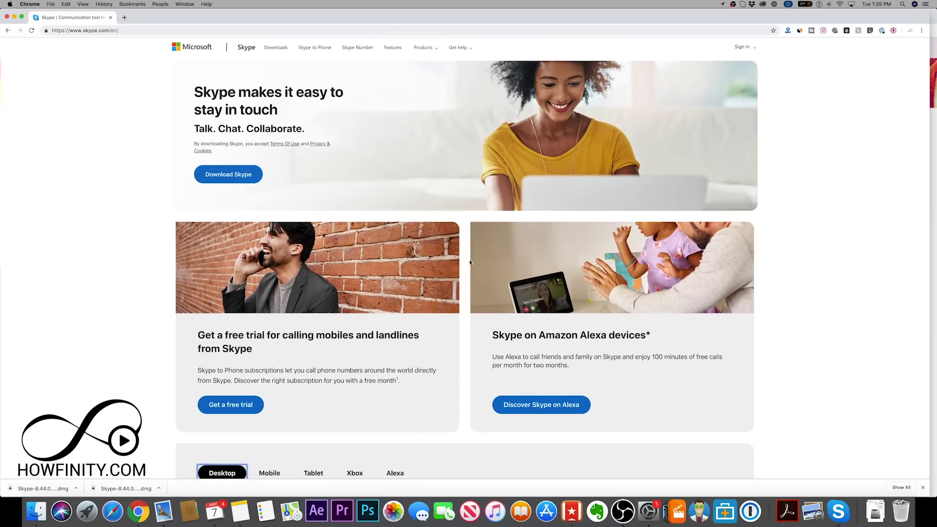
- Switch to the Skype desktop app and view the account creation form offered when using another account, returning to the account choice
key(super+Tab)
click(366, 270)
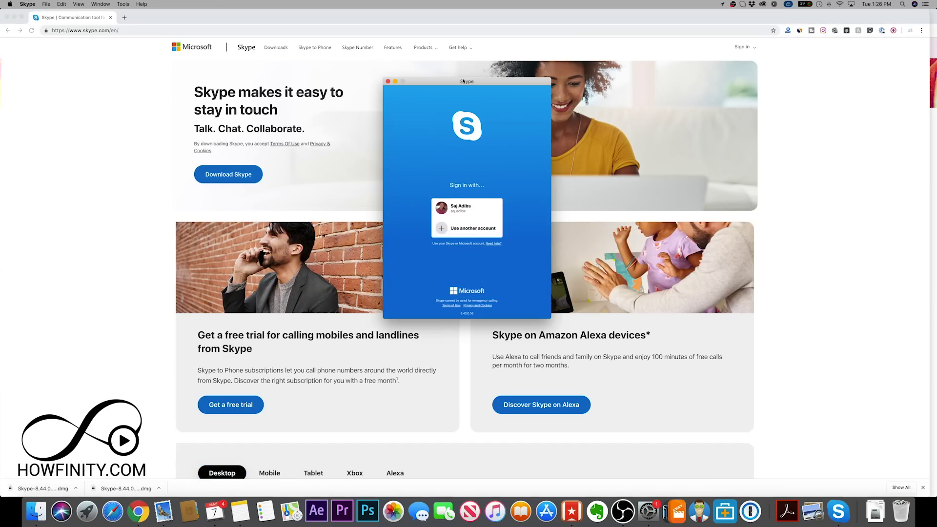
drag(463, 82, 459, 83)
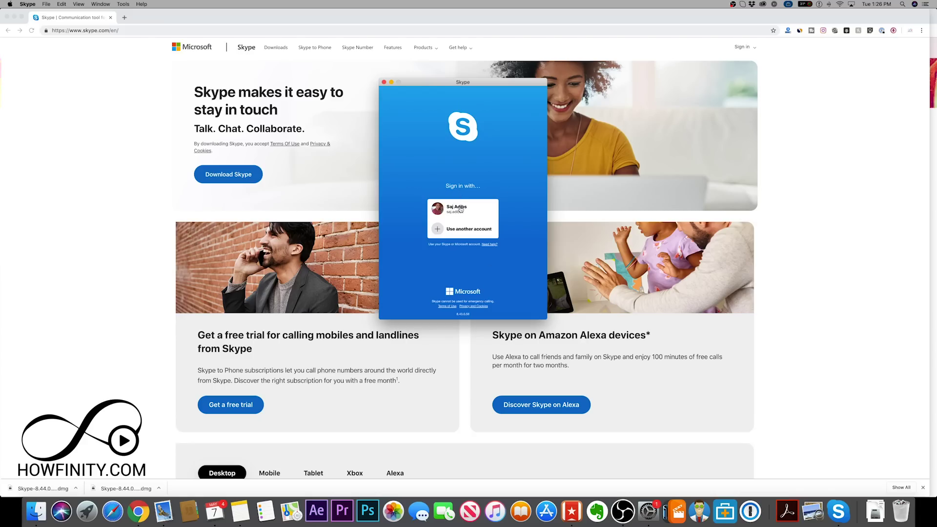
click(451, 232)
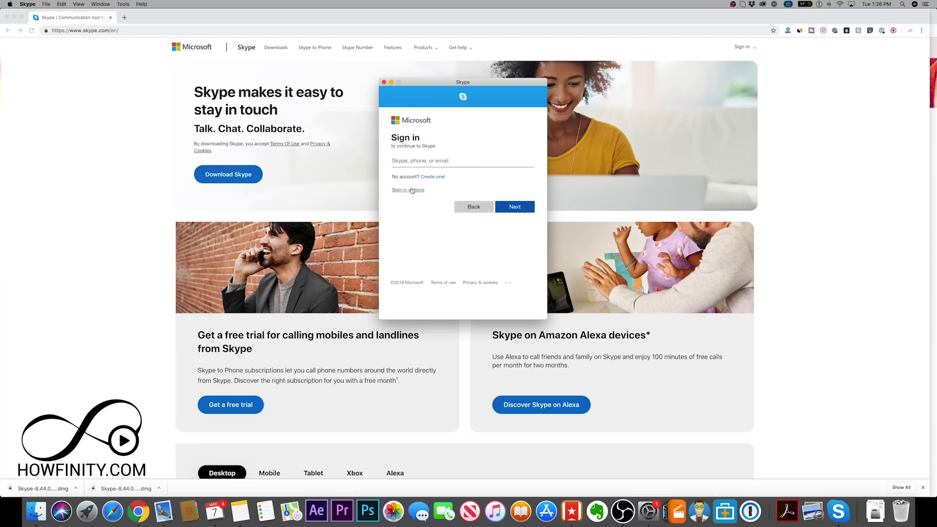
click(431, 177)
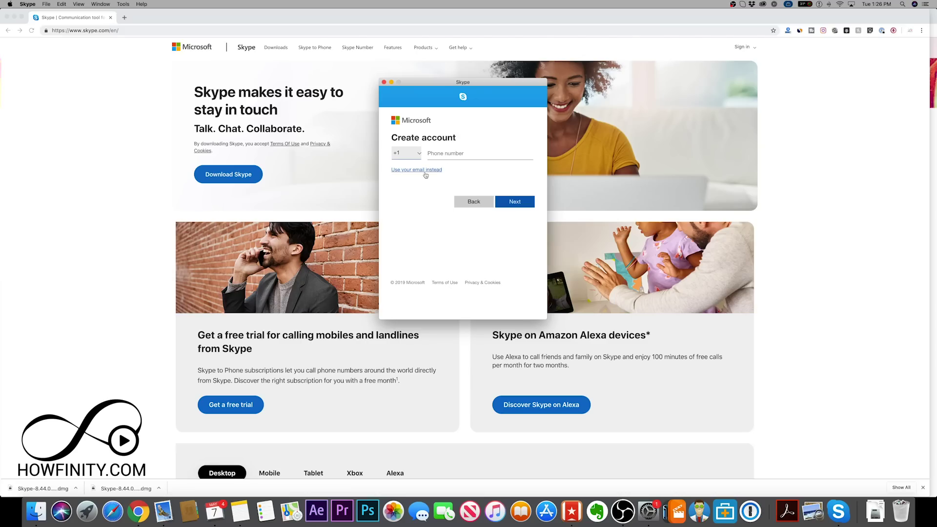
click(474, 205)
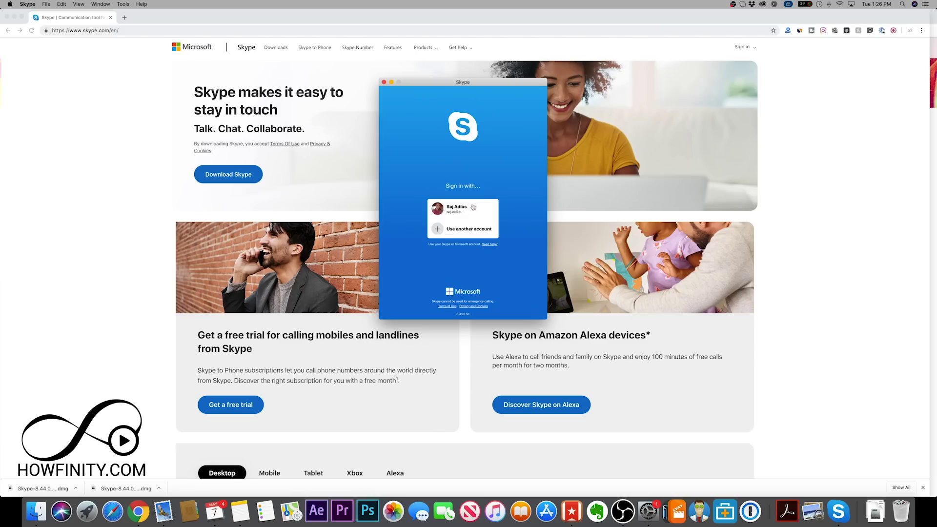
- Sign in to Skype with the saved account and review the availability options in the profile menu
click(453, 209)
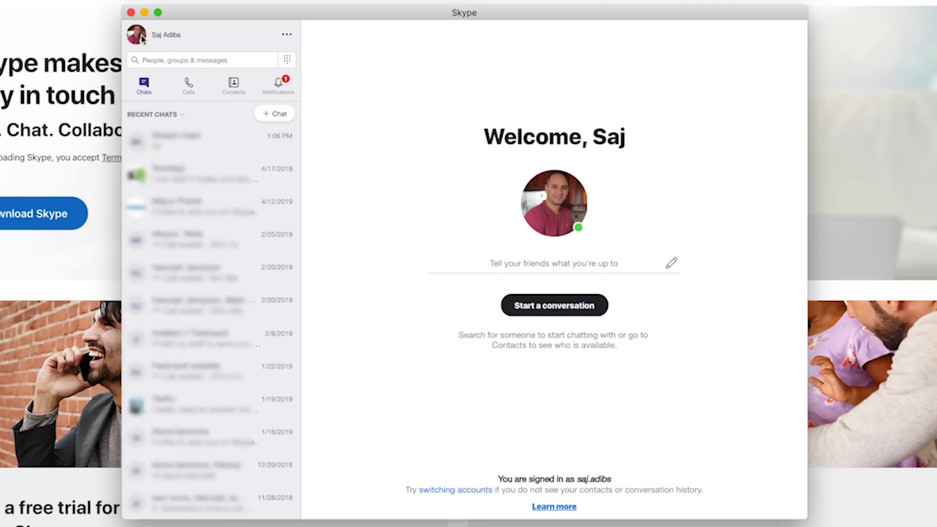
click(171, 38)
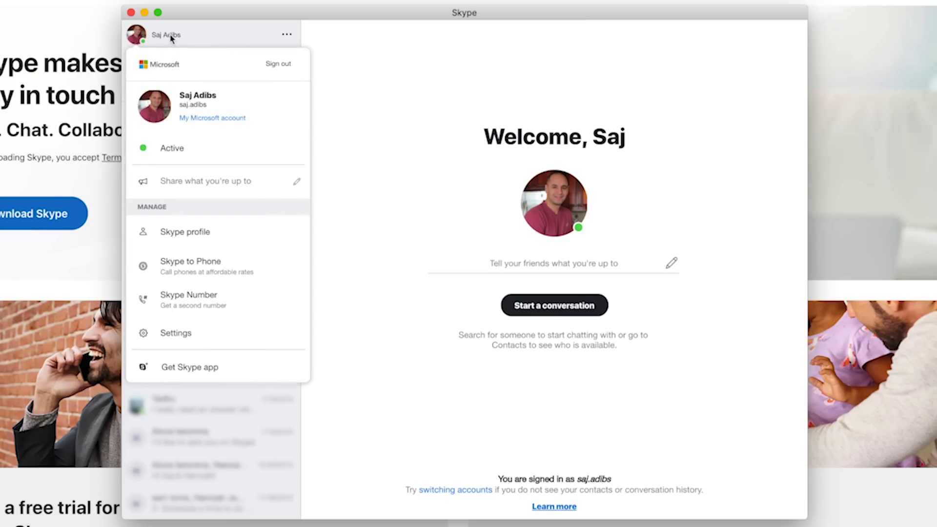
click(174, 154)
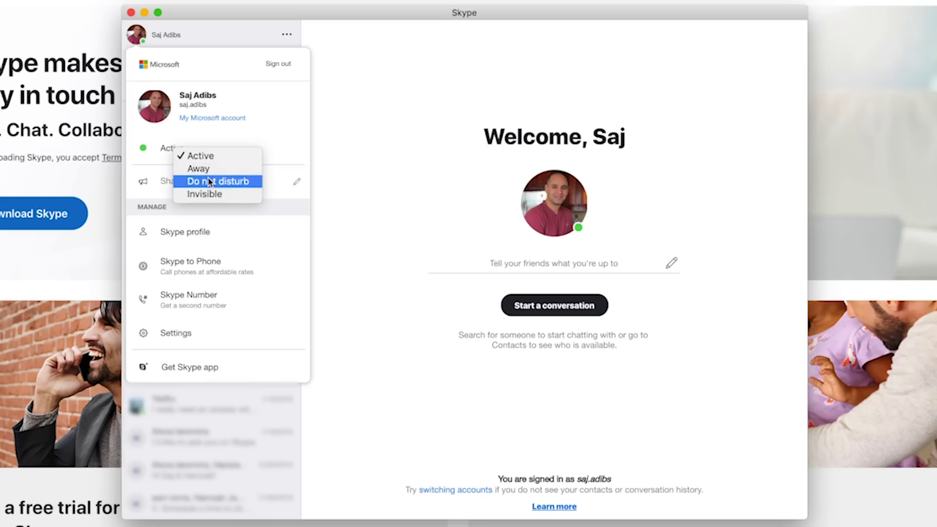
click(154, 152)
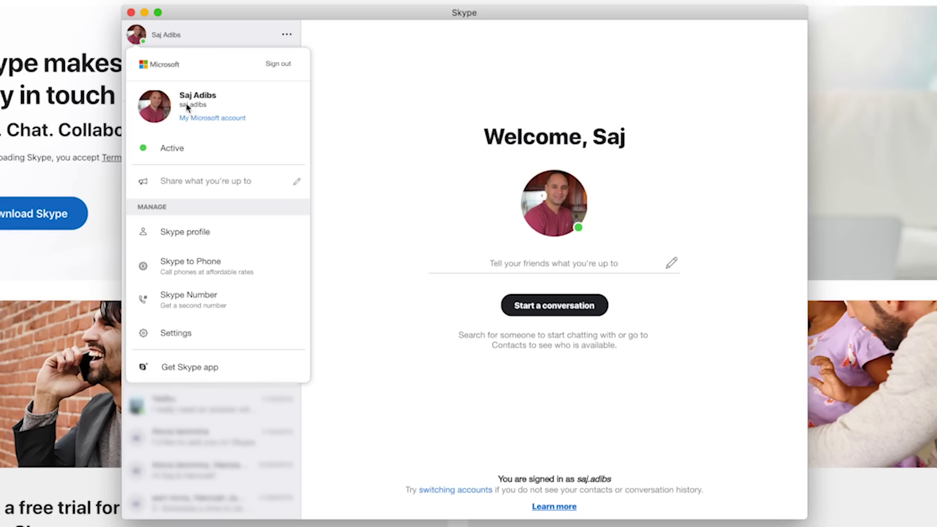
- Set the profile's shared status message to the suggested "In meetings" and close the profile menu
click(202, 187)
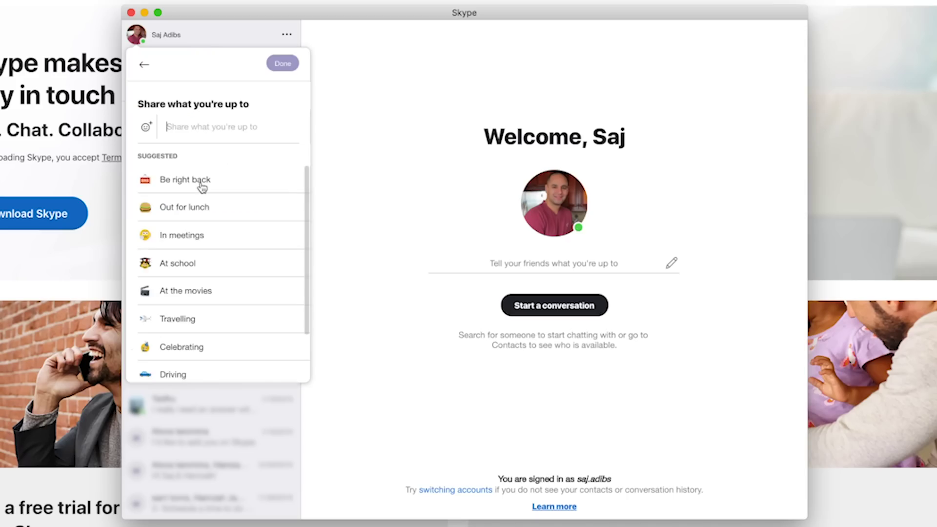
scroll(198, 345, down, 2)
scroll(201, 292, up, 2)
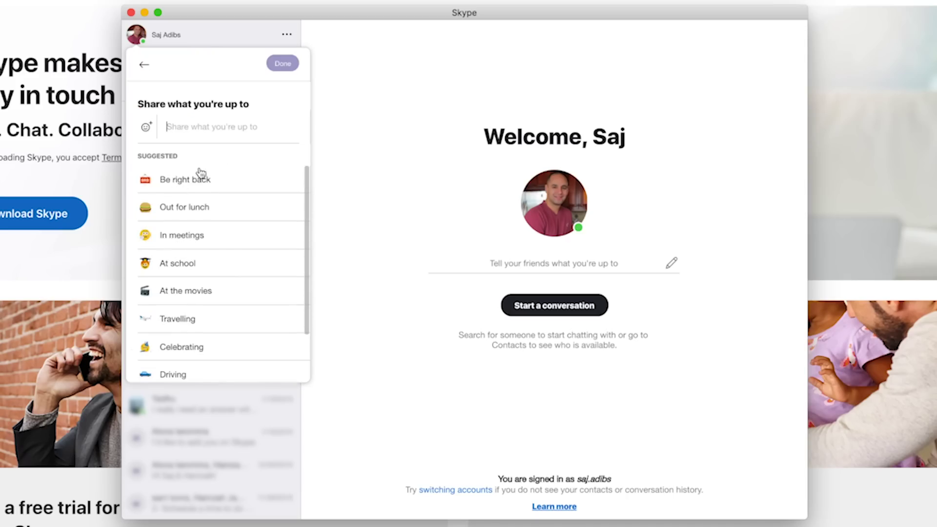
scroll(200, 236, down, 2)
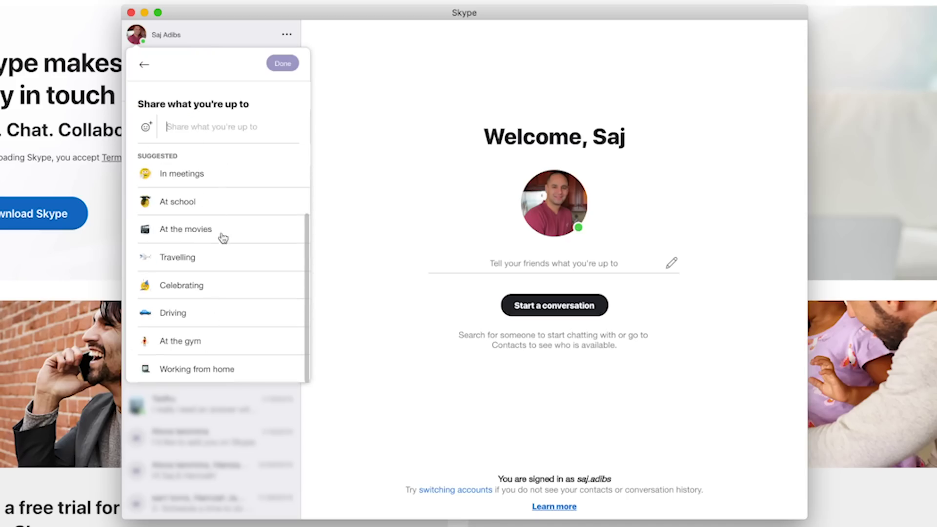
scroll(252, 234, up, 2)
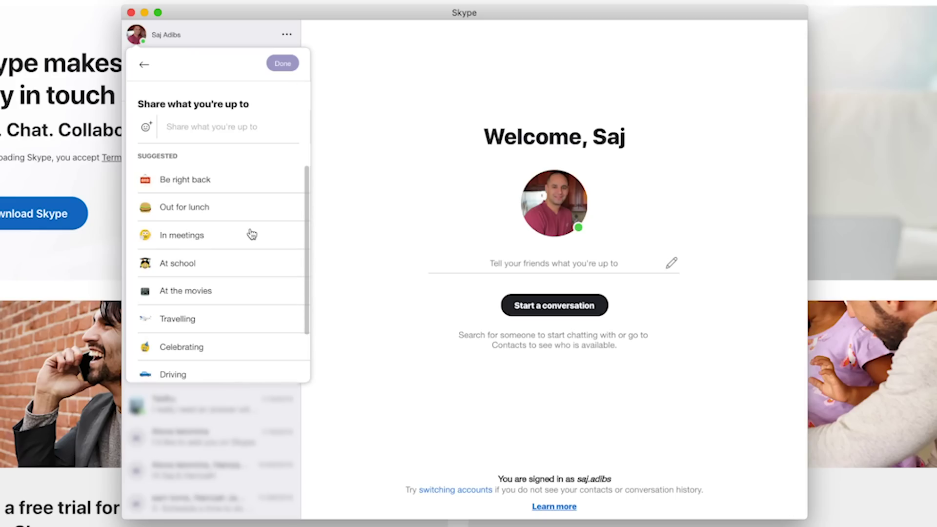
click(180, 245)
click(283, 64)
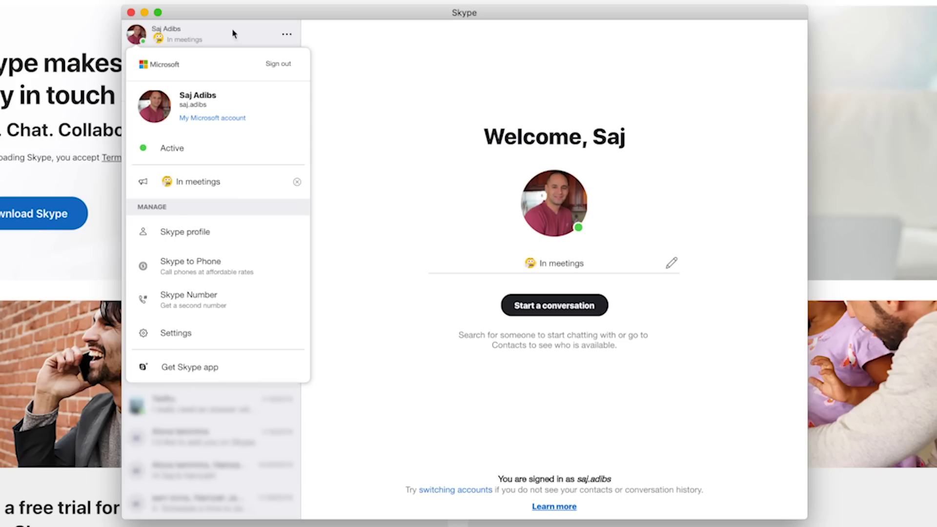
click(178, 35)
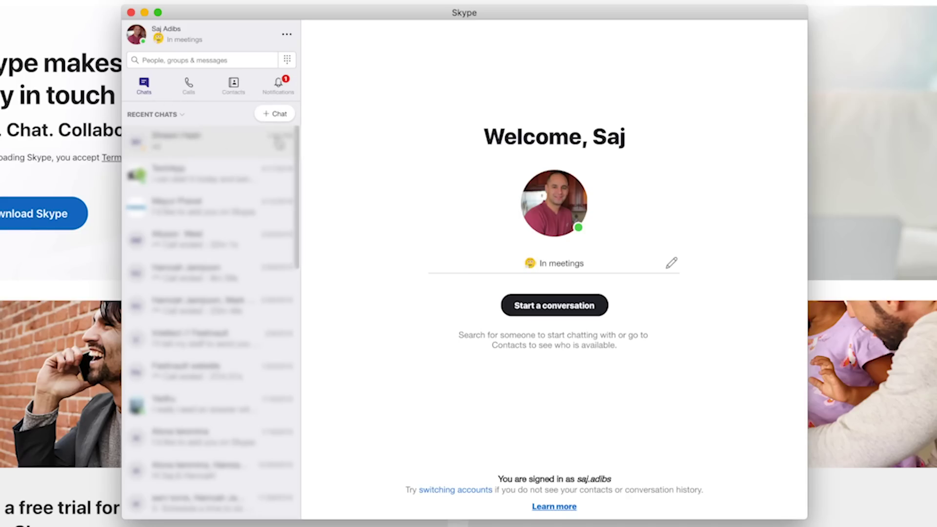
- Look through the calls and contacts lists and return to the recent chats
click(187, 93)
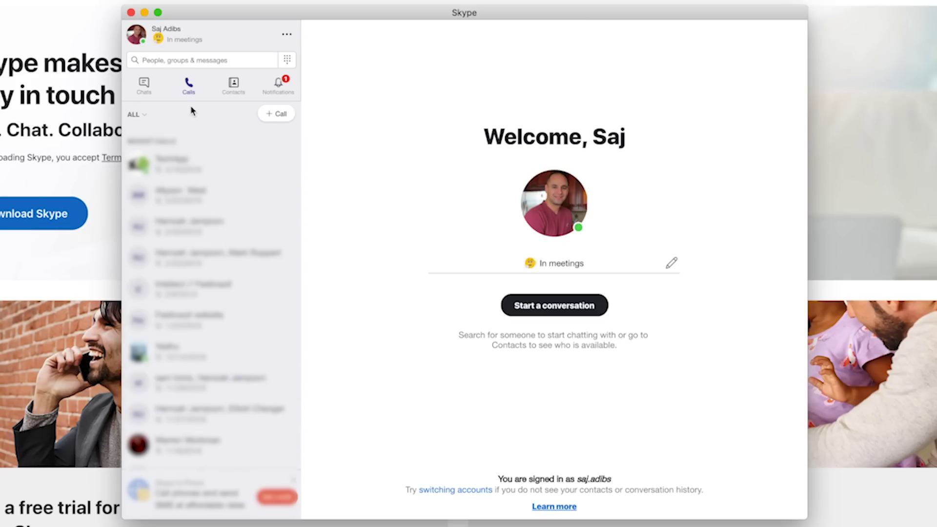
click(231, 88)
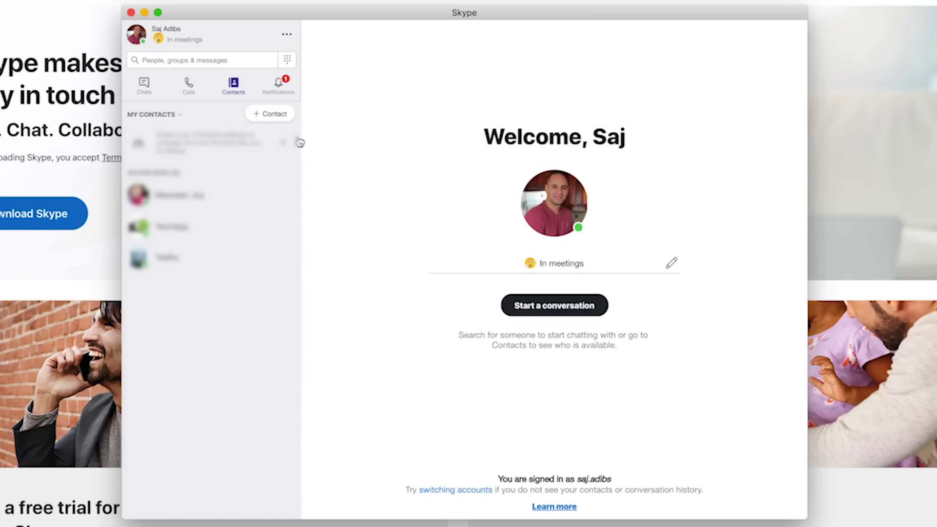
click(145, 94)
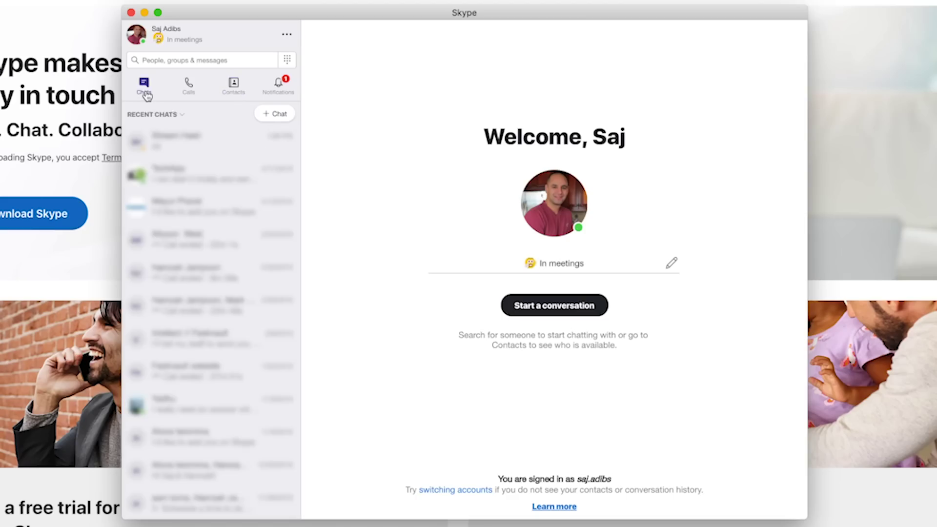
click(184, 91)
click(145, 90)
- View the options for starting a new chat and the New Call dialog without starting either
click(269, 117)
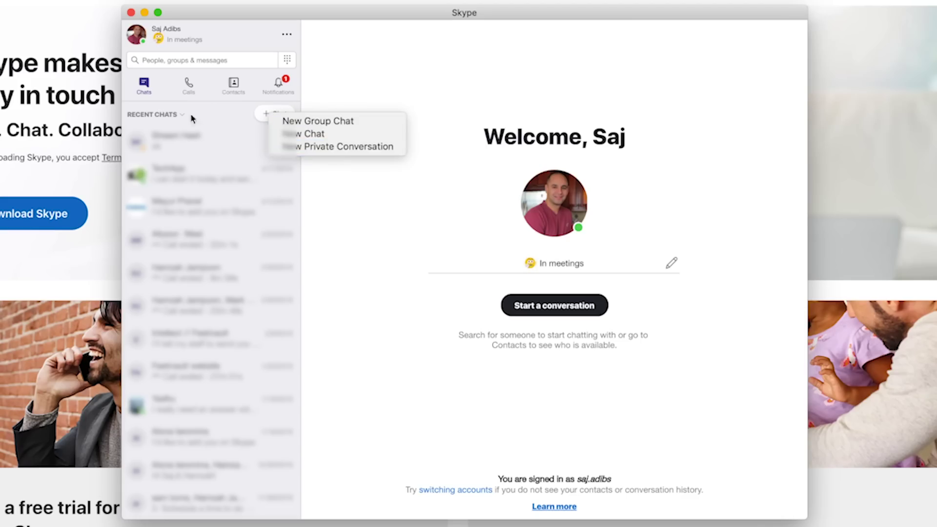
click(180, 94)
click(188, 90)
click(287, 119)
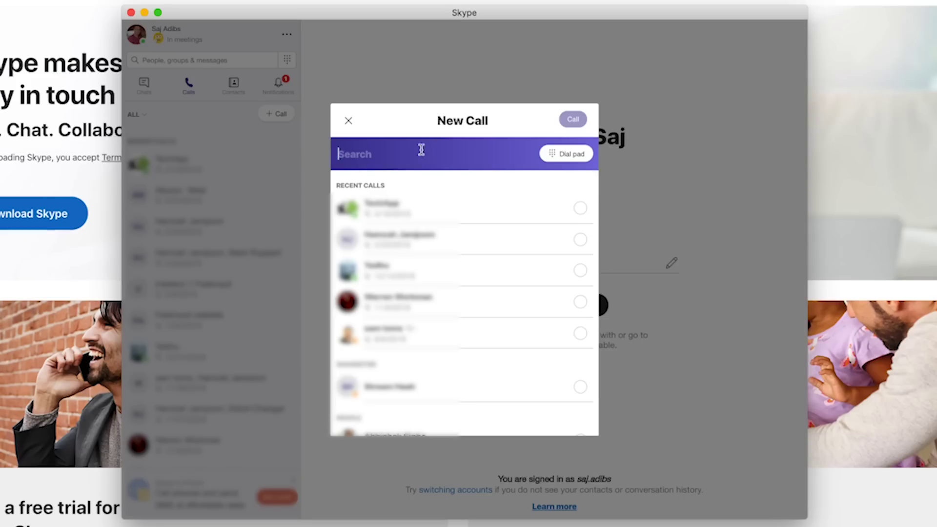
click(349, 120)
- View the ways to add a new contact, closing the dialog without adding anyone
click(232, 86)
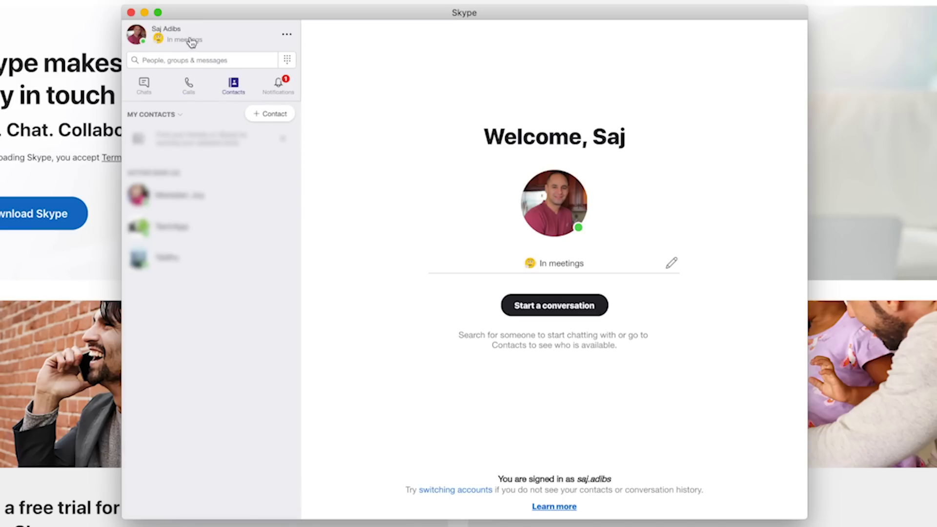
click(264, 115)
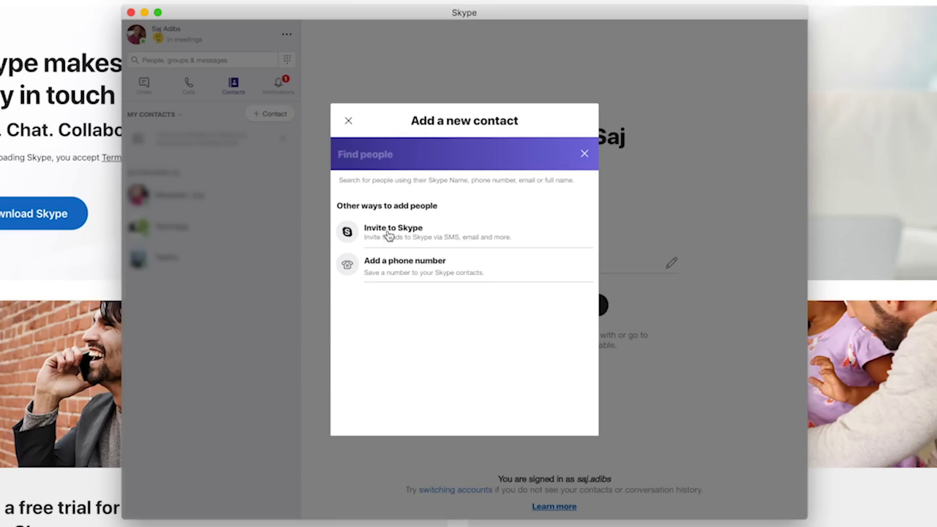
click(345, 123)
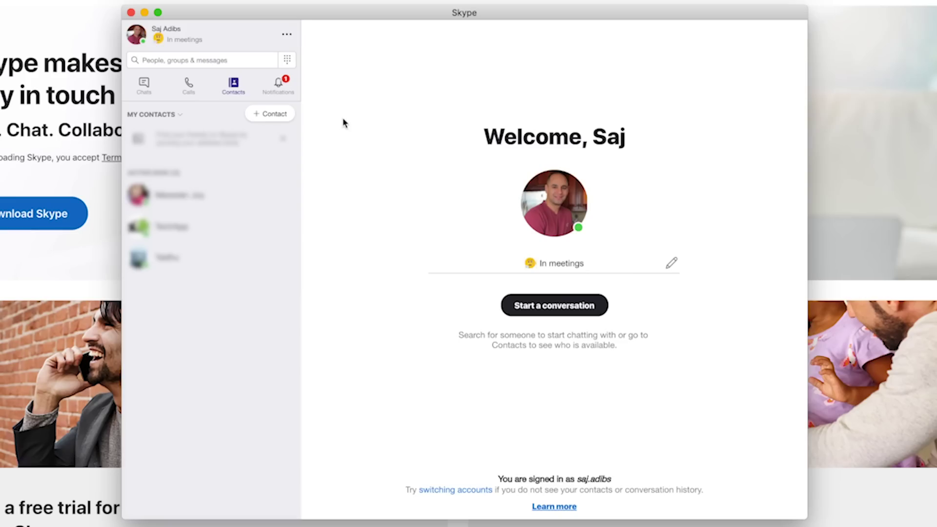
- Check the notifications and view the Skype search categories, returning to the recent chats
click(267, 93)
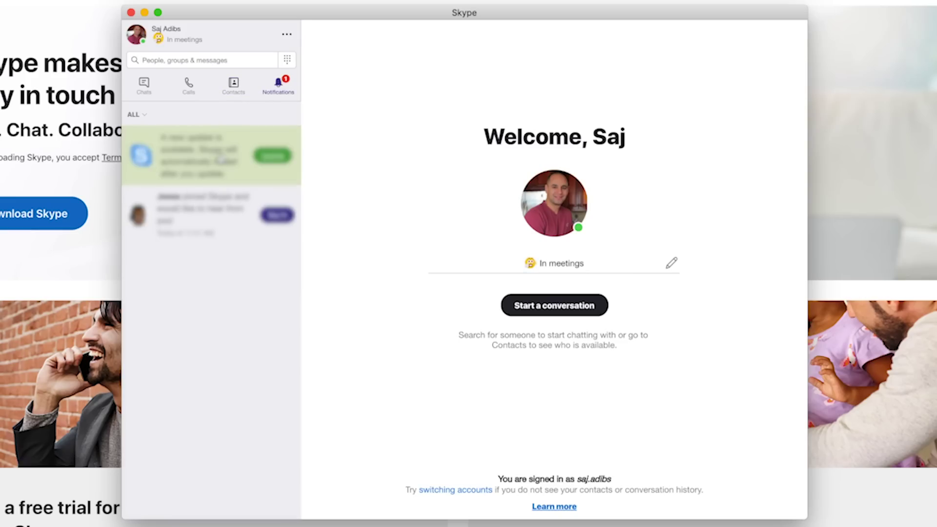
click(147, 91)
click(157, 61)
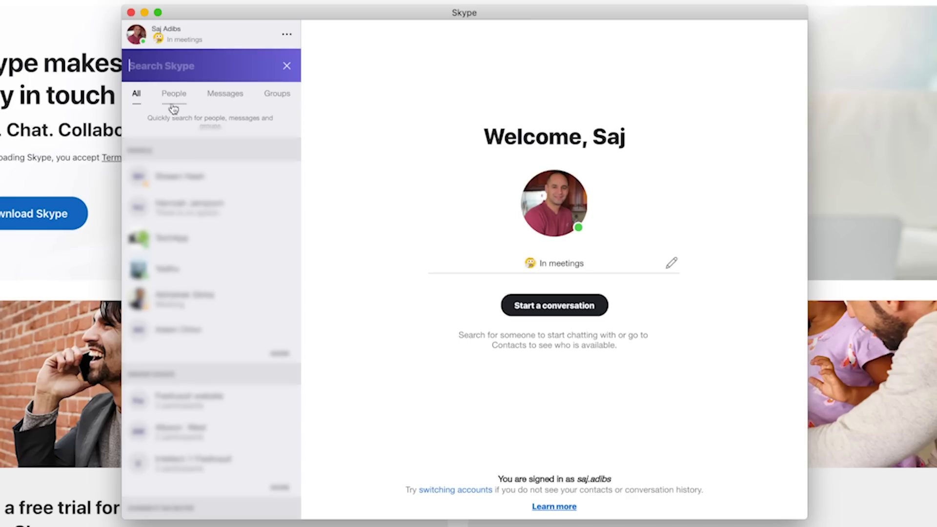
click(288, 68)
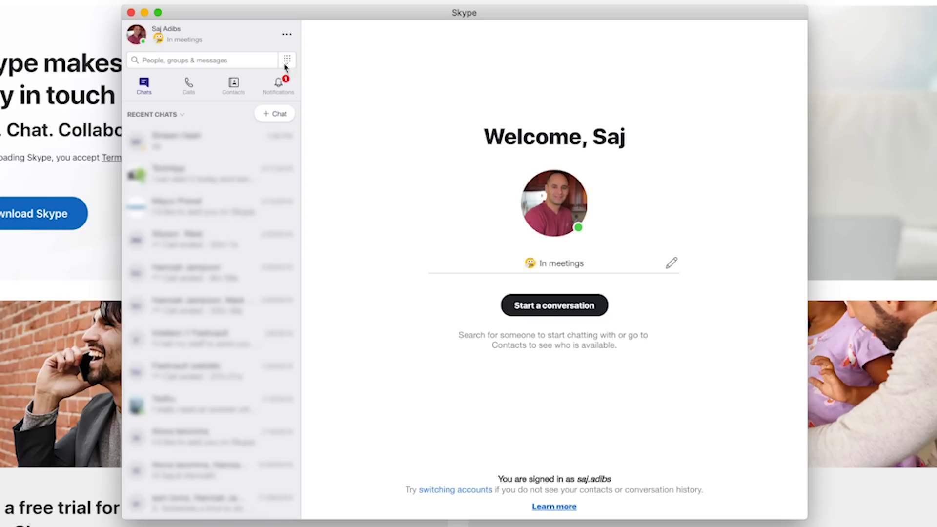
- Sort the recent chats by time
click(147, 116)
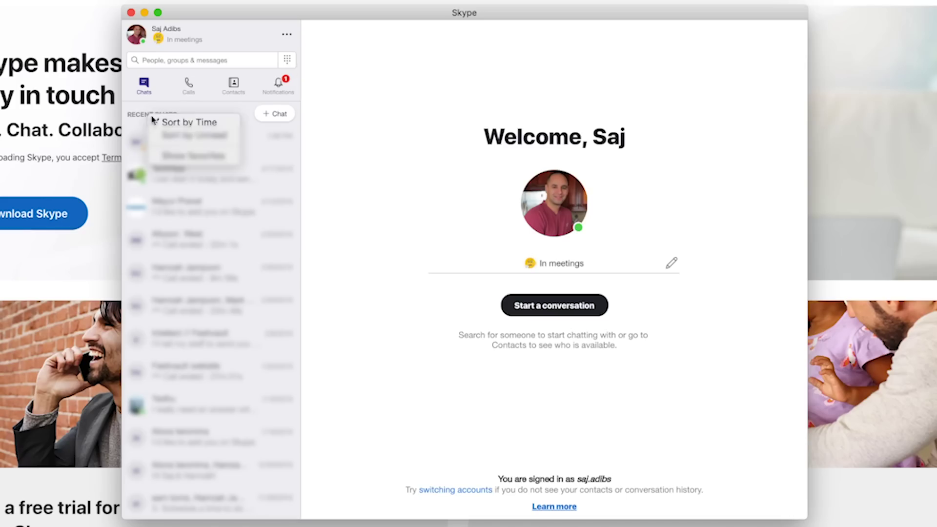
click(195, 122)
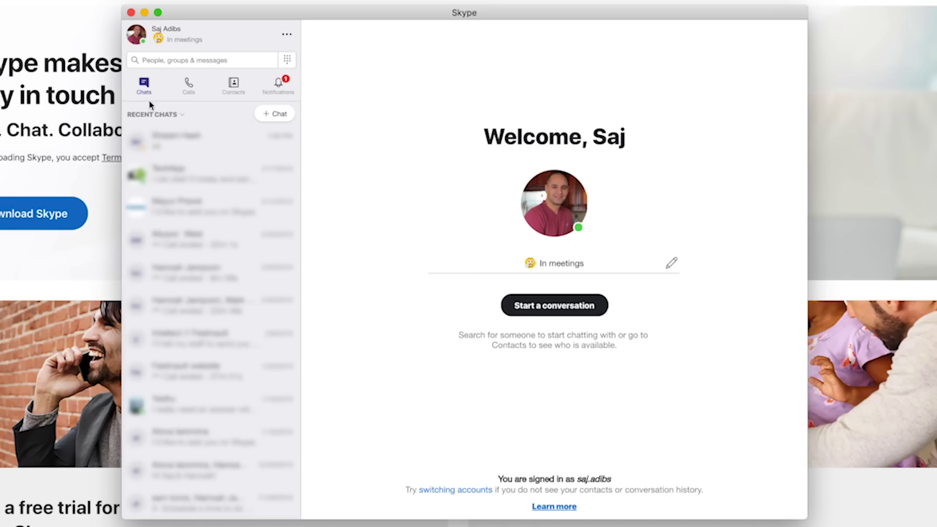
- View the dial pad for calling phone numbers and the New Chat dialog, closing each without calling or choosing anyone
click(288, 61)
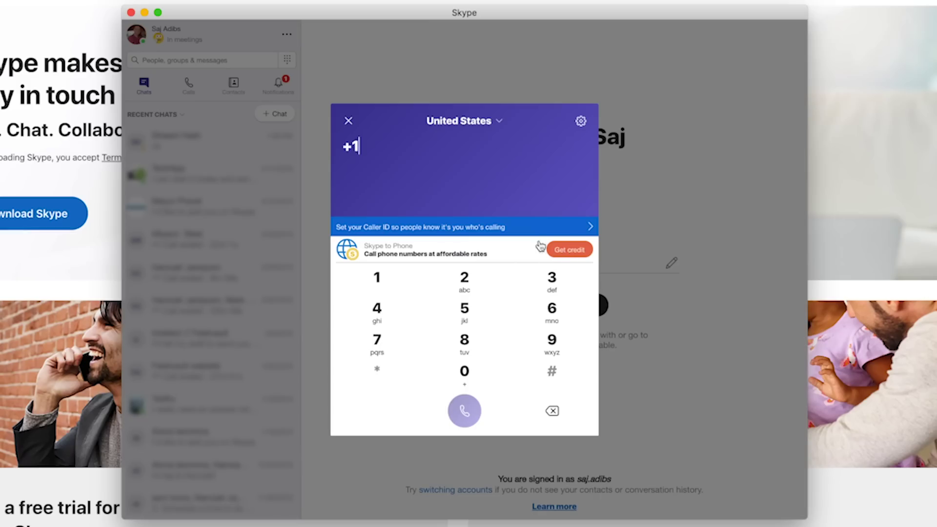
click(348, 120)
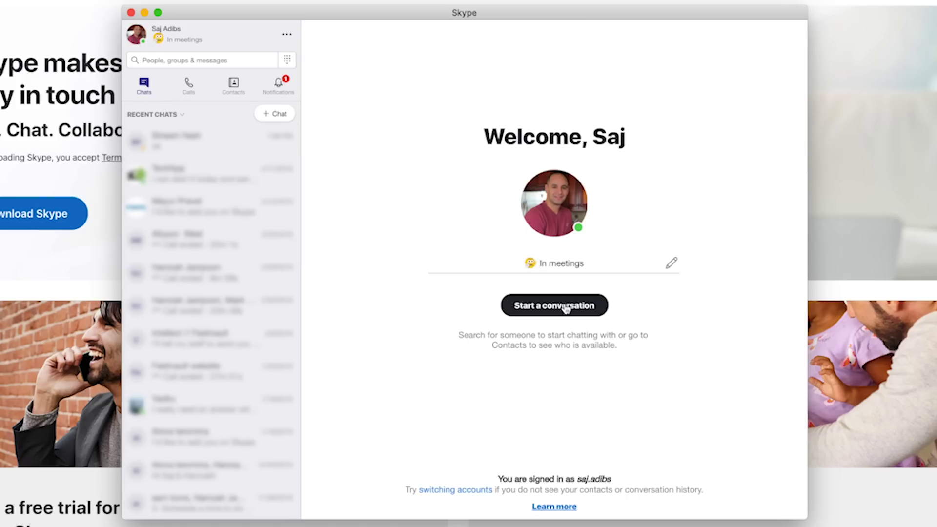
click(535, 305)
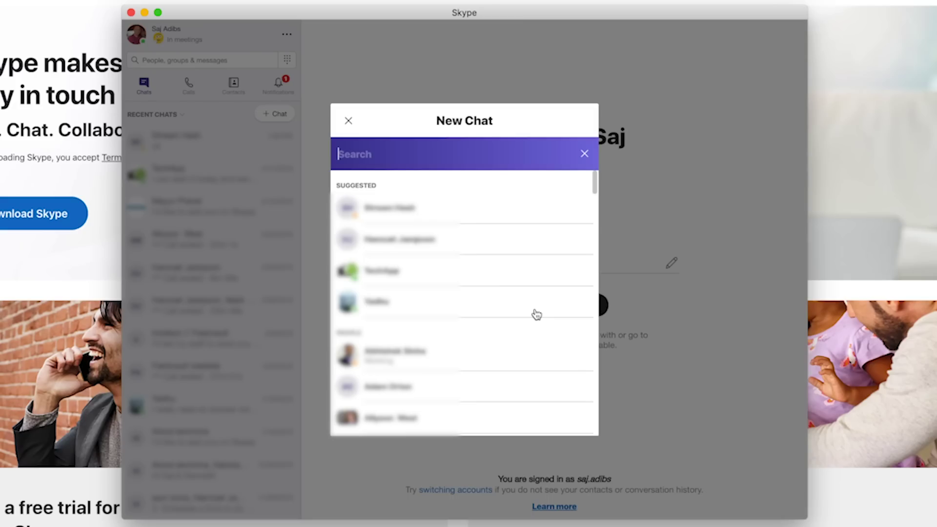
click(348, 122)
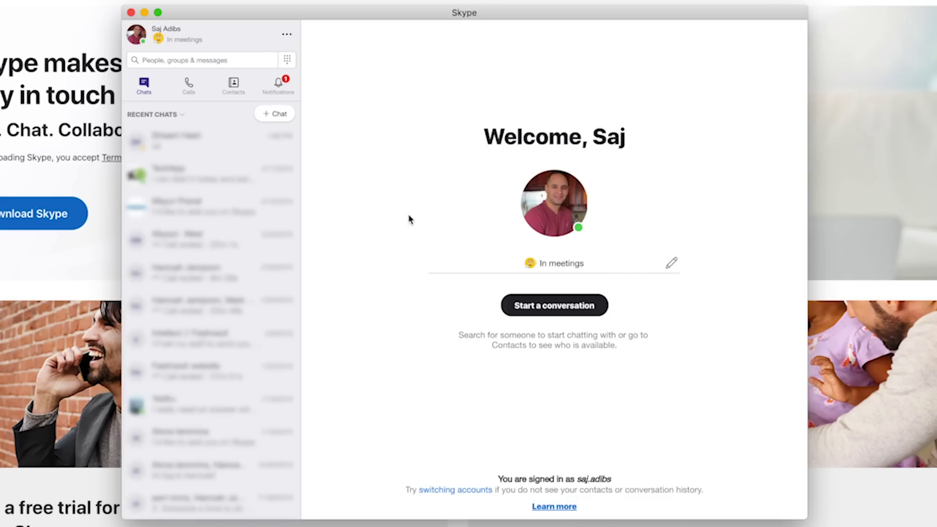
- Start a new chat with the suggested contact TechApp and send the message "chat box"
click(275, 120)
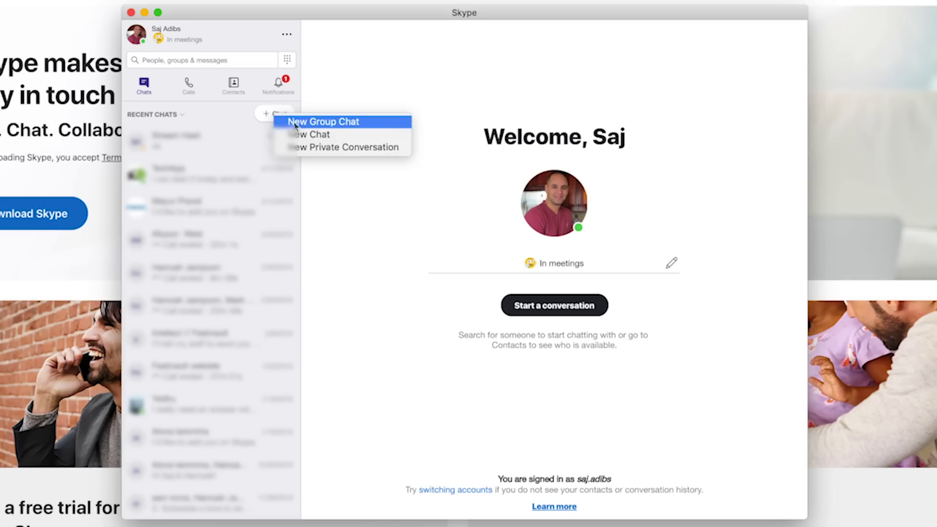
click(305, 136)
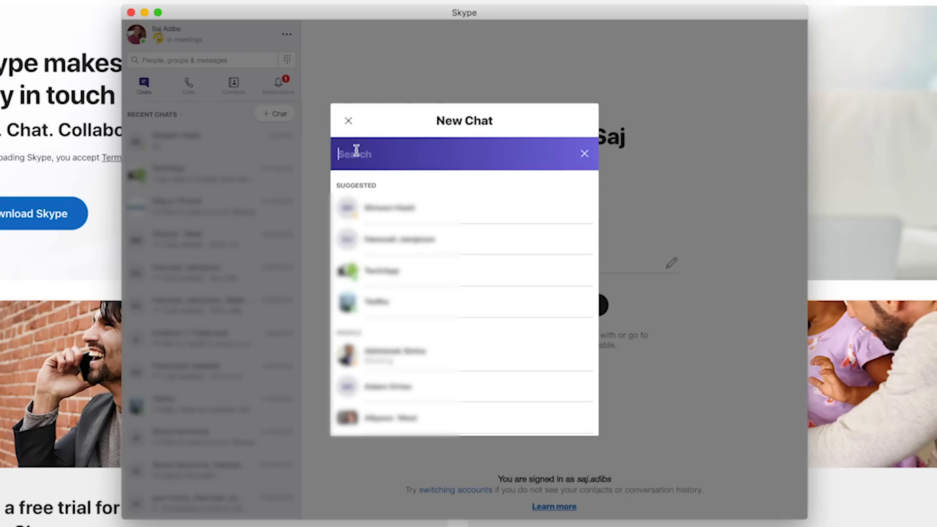
click(384, 274)
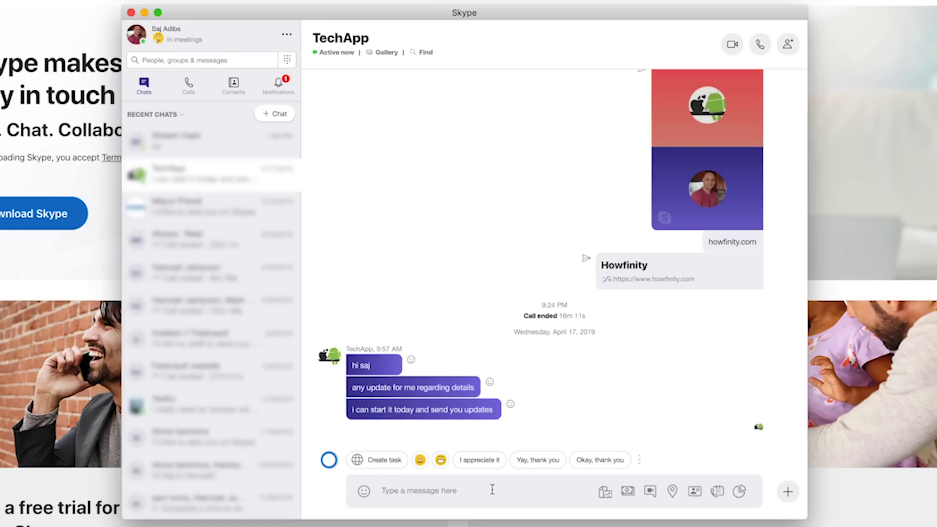
text(chat box)
key(Return)
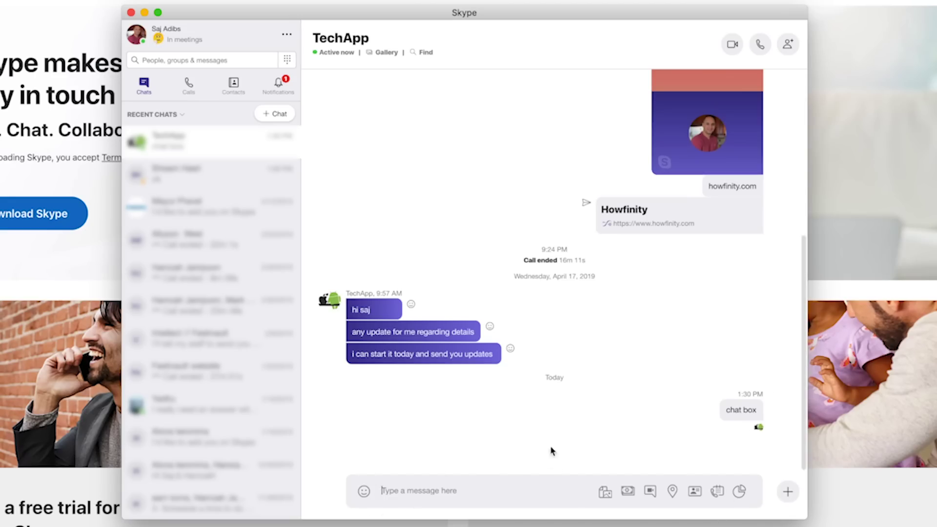
- View the emoticon picker for the TechApp conversation and close it without inserting anything
click(364, 490)
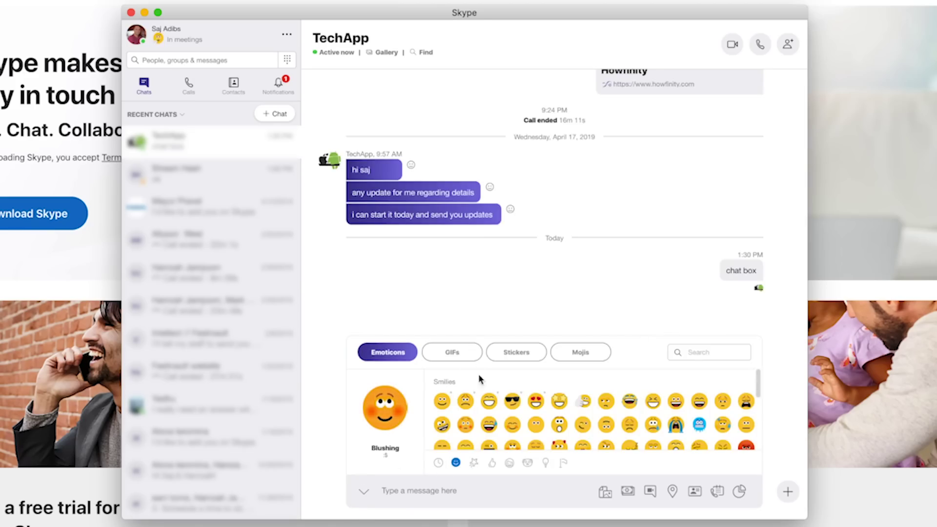
click(364, 491)
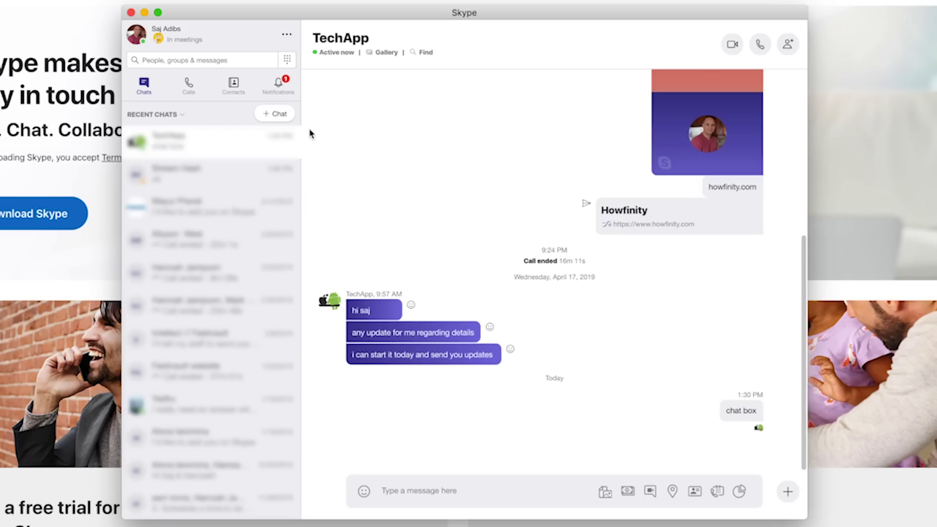
- Send TechApp the message "how are you" and decline the incoming call from TechApp
click(401, 488)
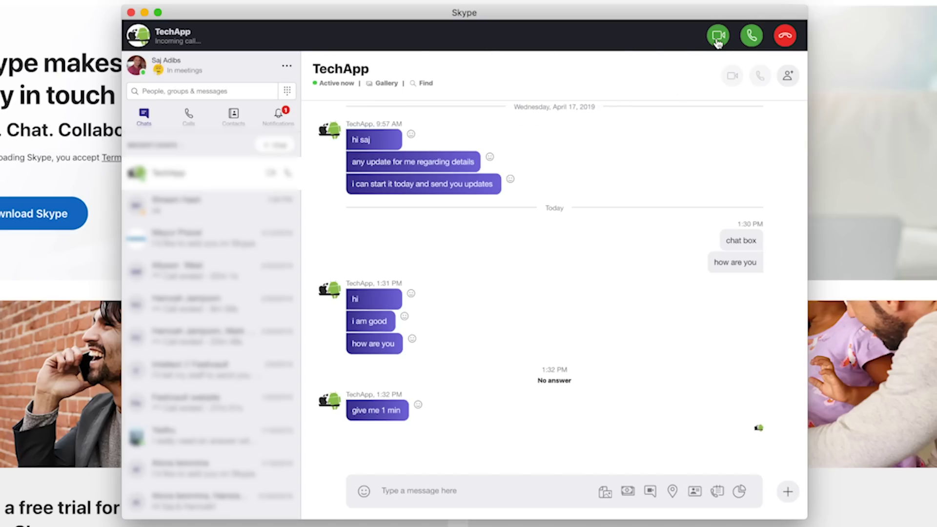
click(785, 42)
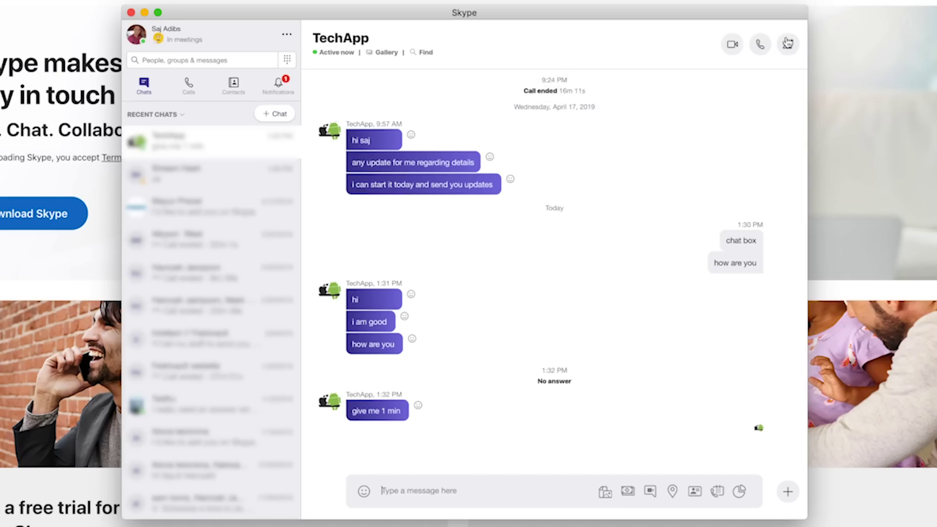